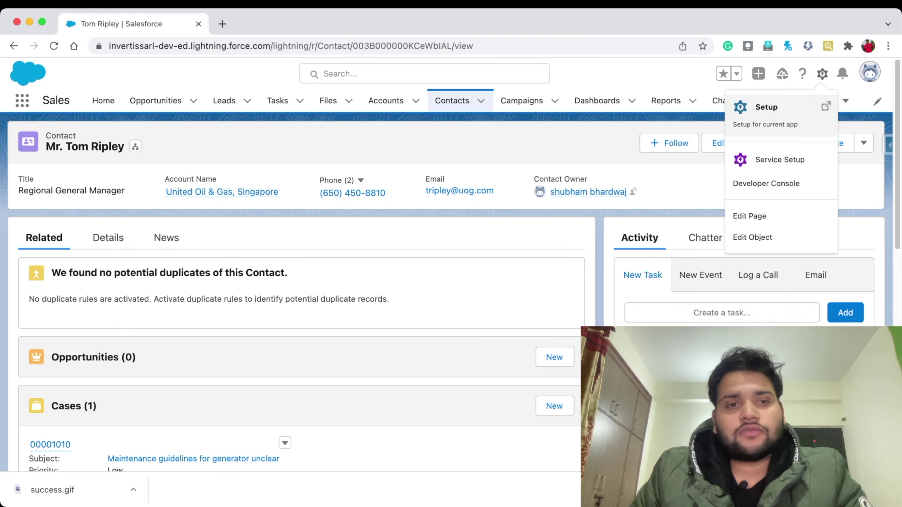
Open the Flows page in Setup and create a new Screen Flow.
click(766, 108)
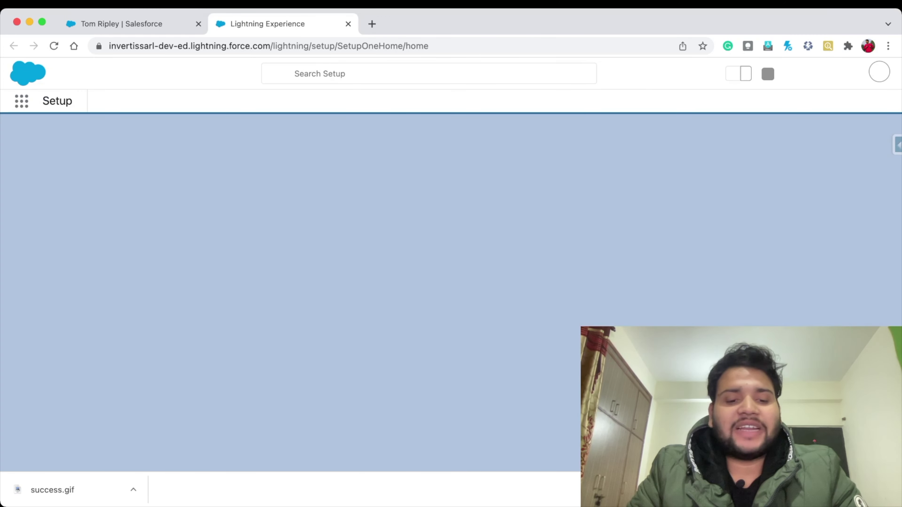
text(flows)
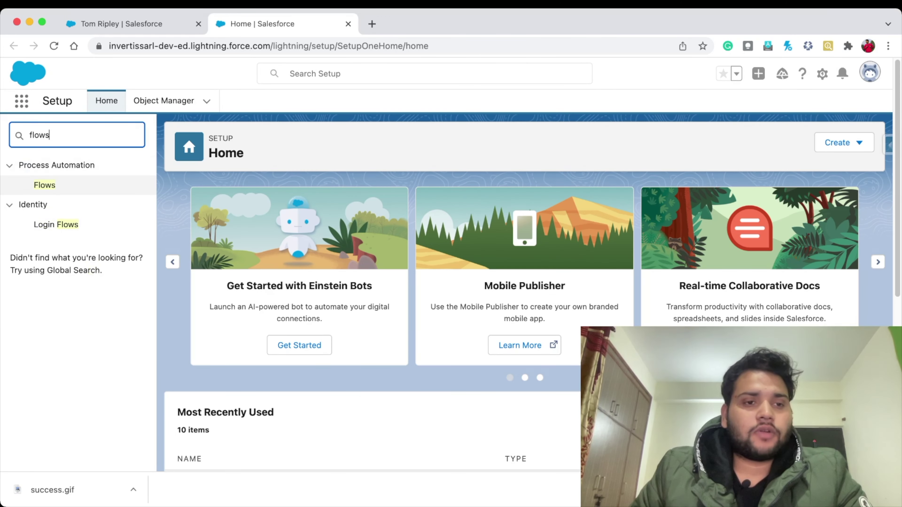
click(44, 185)
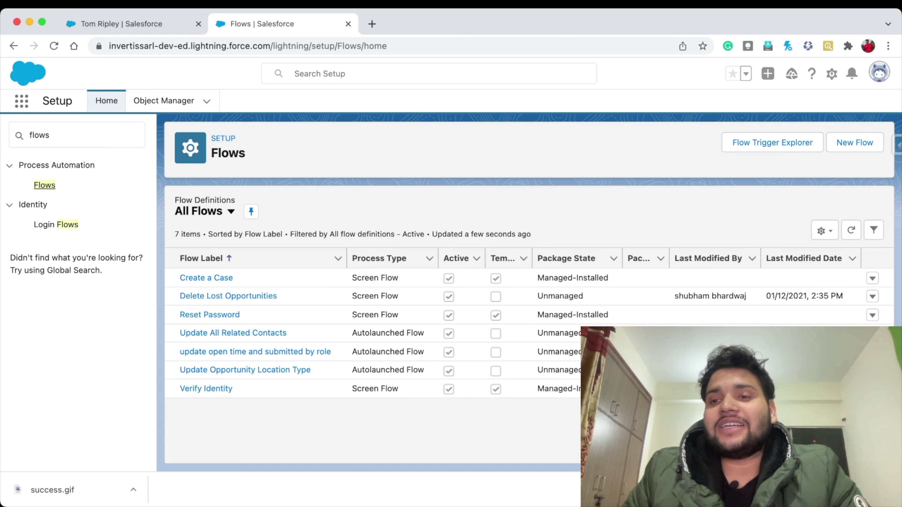
click(854, 143)
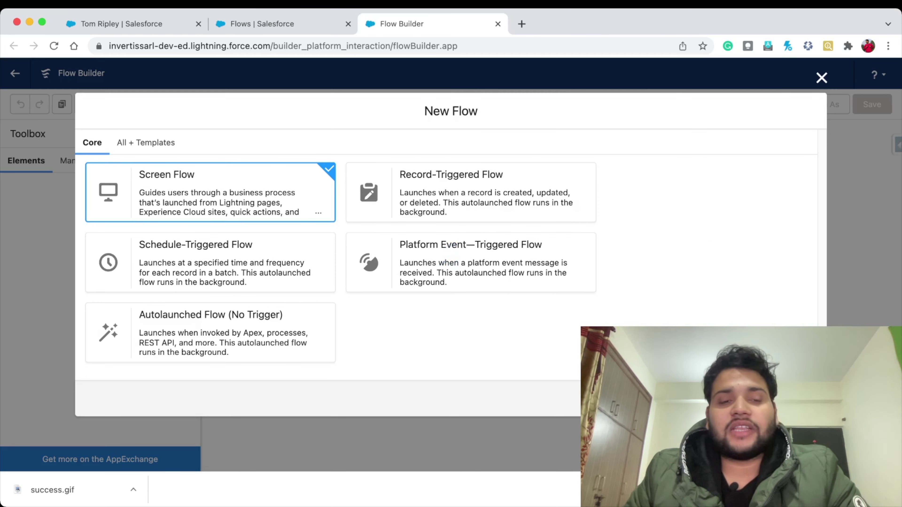
key(Return)
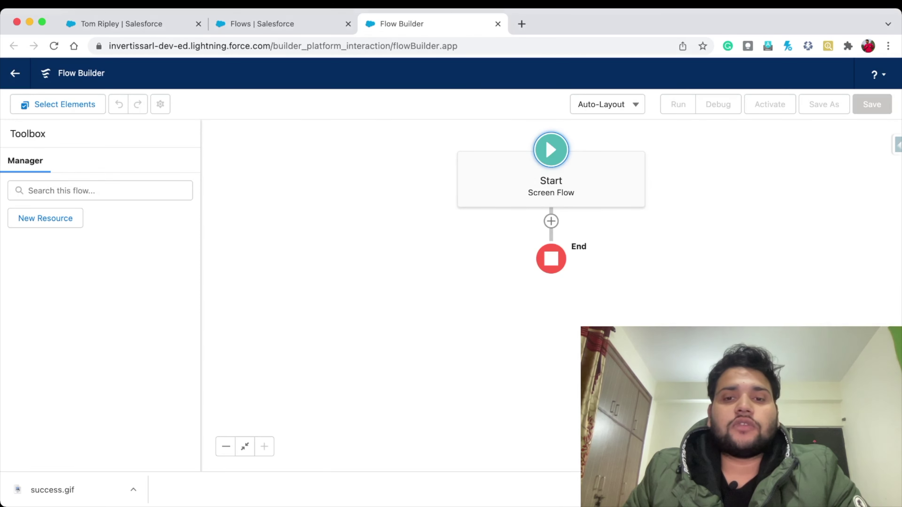
Add a screen after Start with a required text input labelled Last Name, API name Last_Name.
click(551, 221)
click(495, 264)
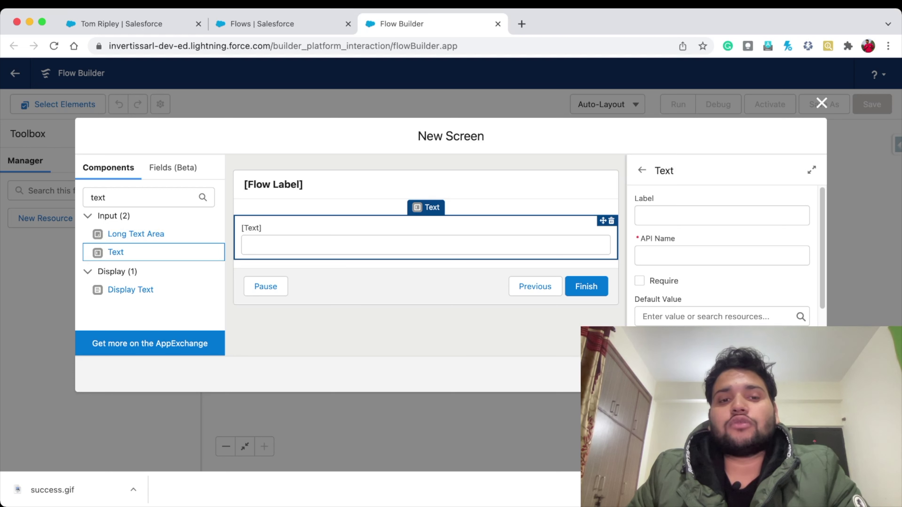
click(642, 215)
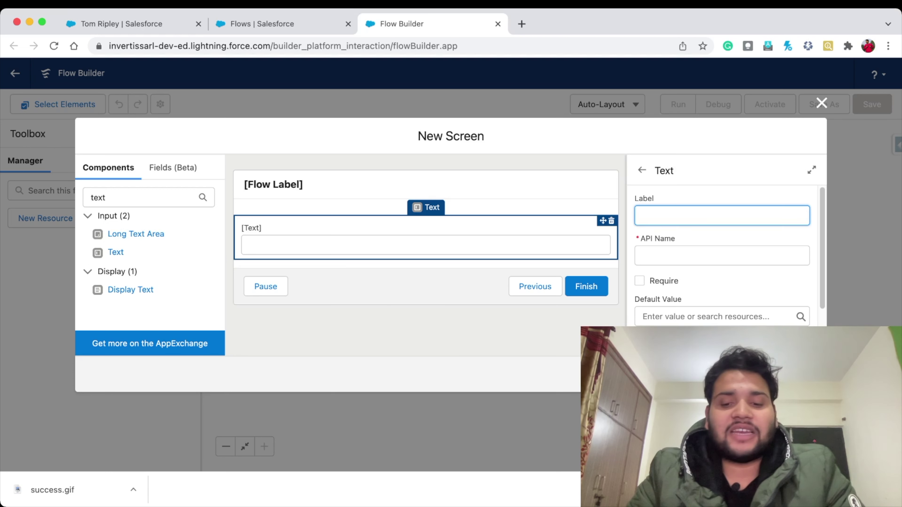
text(Last Na)
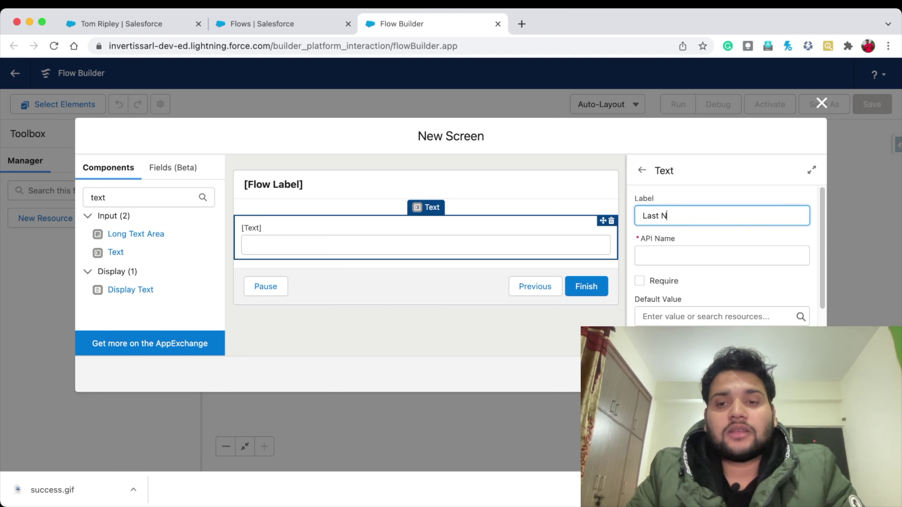
key(BackSpace)
key(BackSpace)
text(Name)
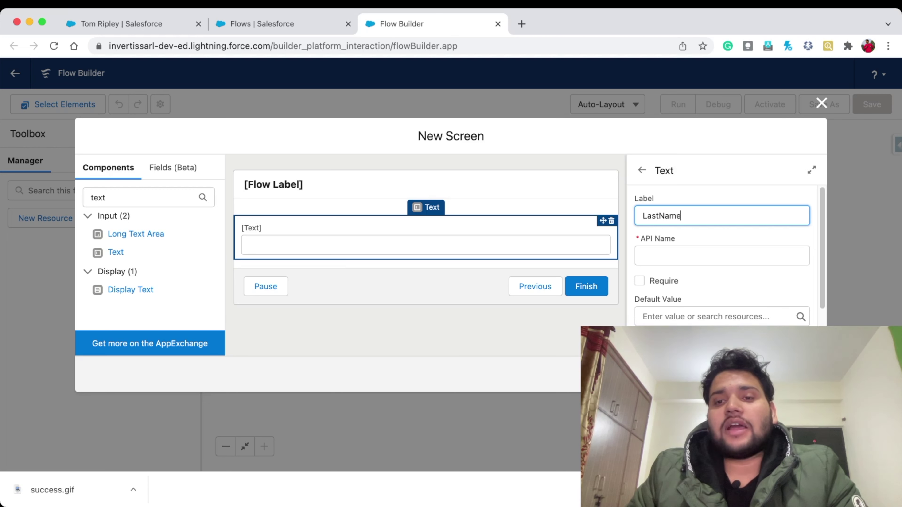
click(659, 216)
click(669, 256)
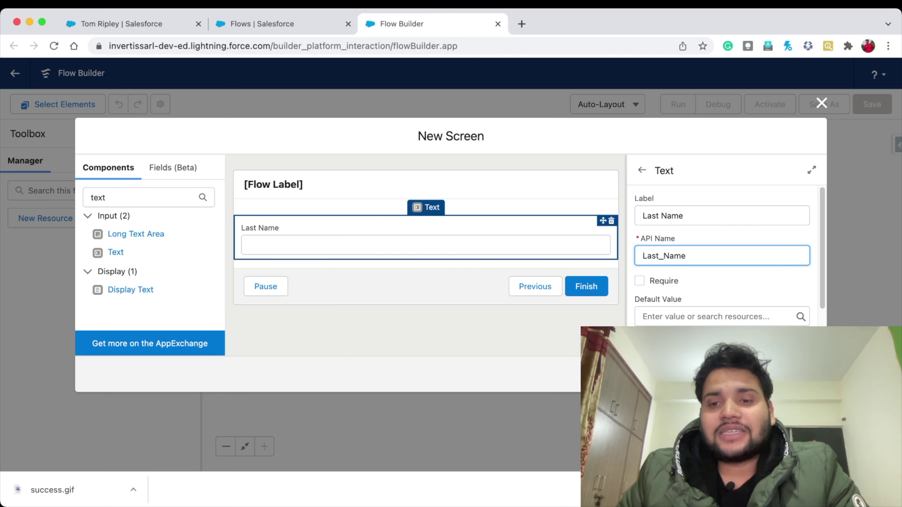
click(640, 281)
Label the new screen Screen 1 with API name Screen_1 and finish it.
click(425, 286)
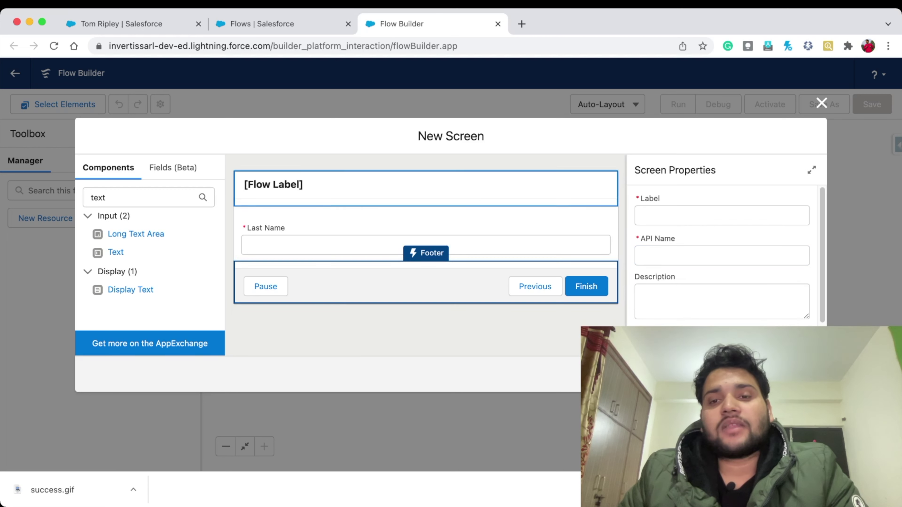
click(425, 184)
click(721, 216)
text(S)
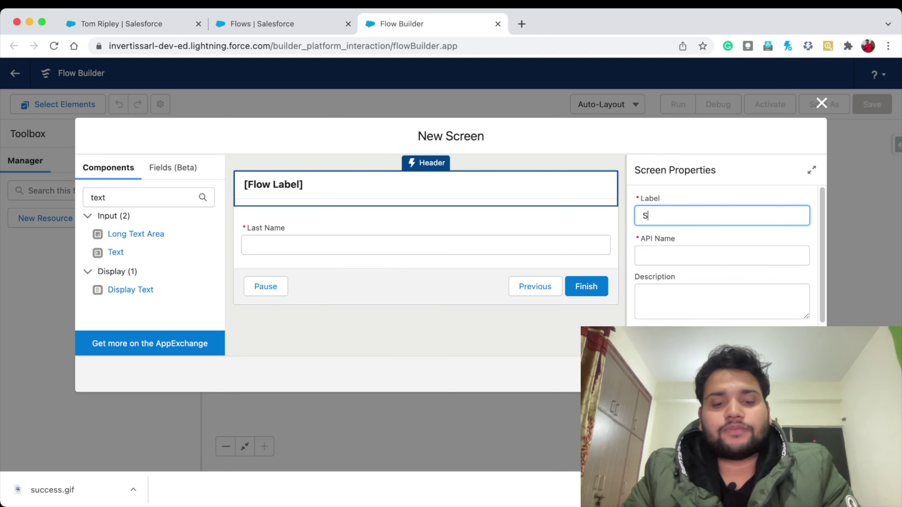
text(creen 1)
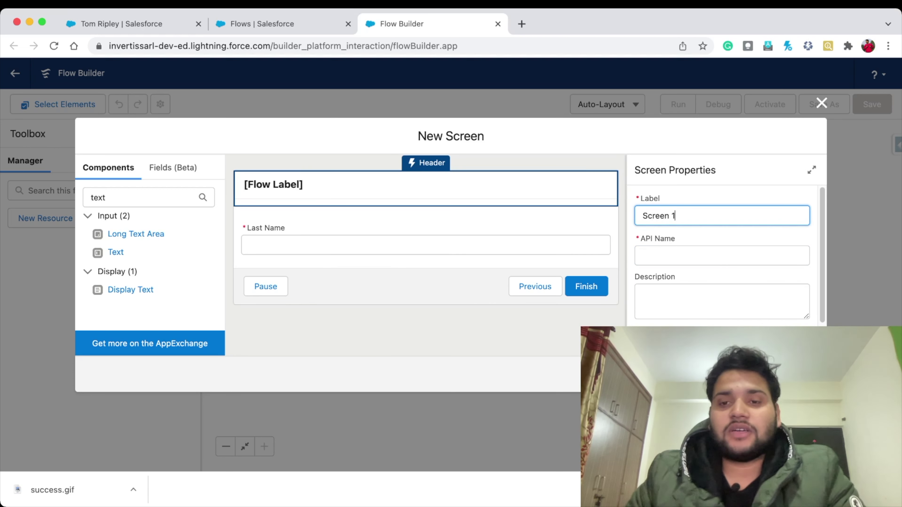
key(Tab)
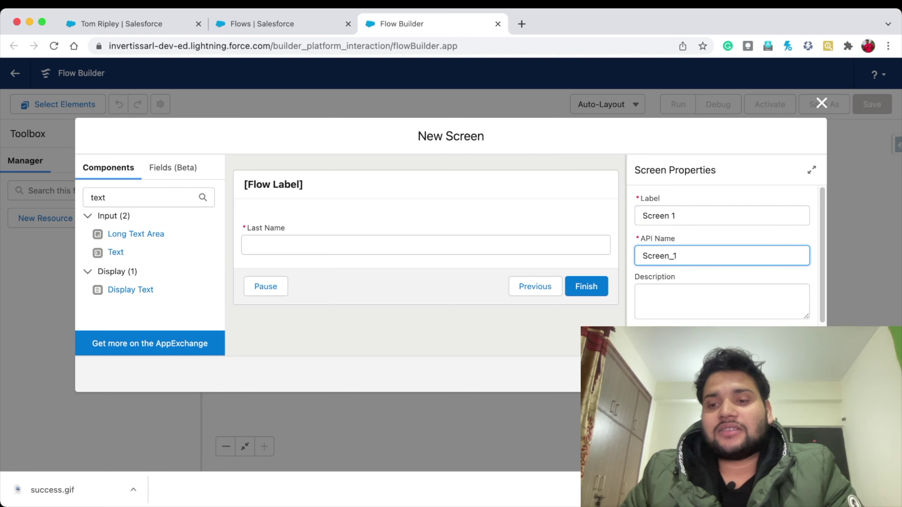
click(802, 374)
Add a Create Records element after Screen 1, labelled Create Contact with API name Create_Contact.
click(550, 262)
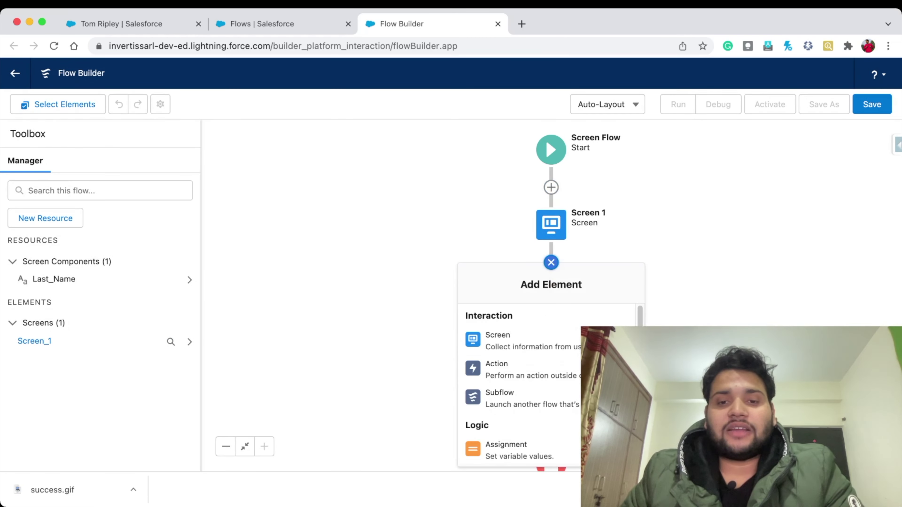
scroll(518, 369, down, 10)
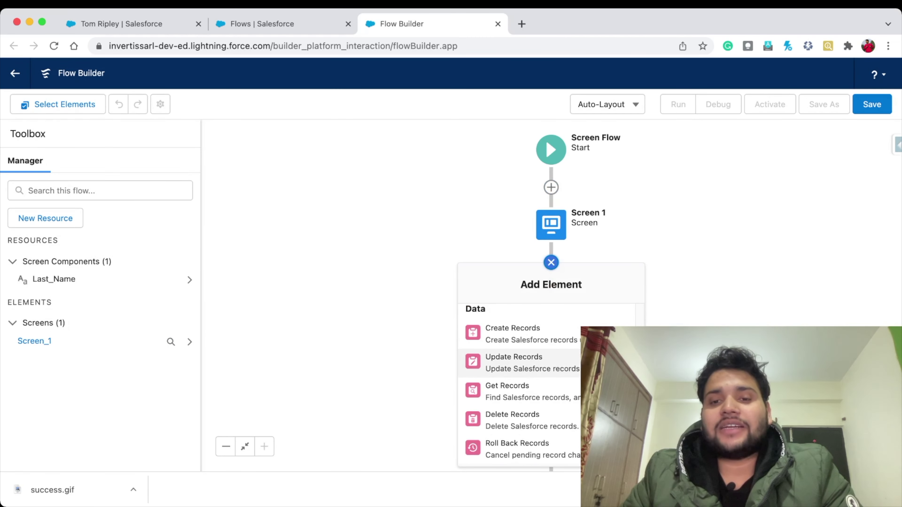
click(513, 333)
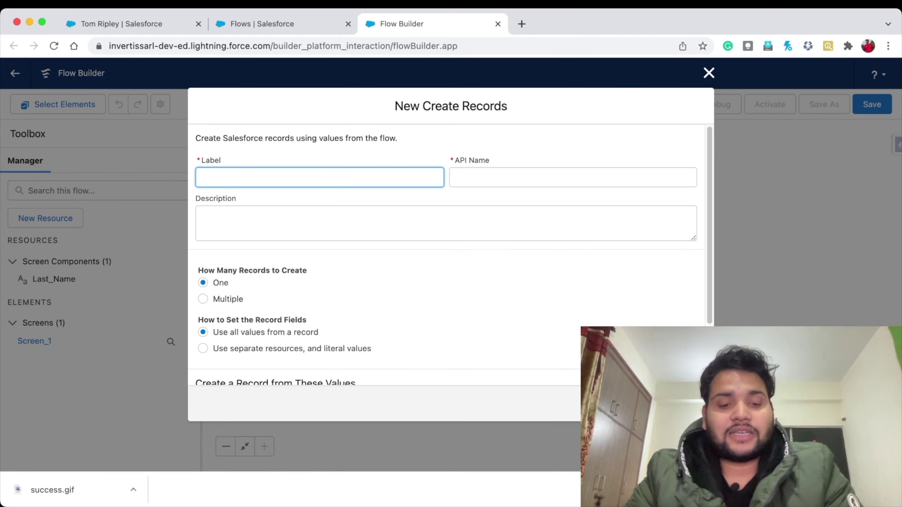
text(Create C)
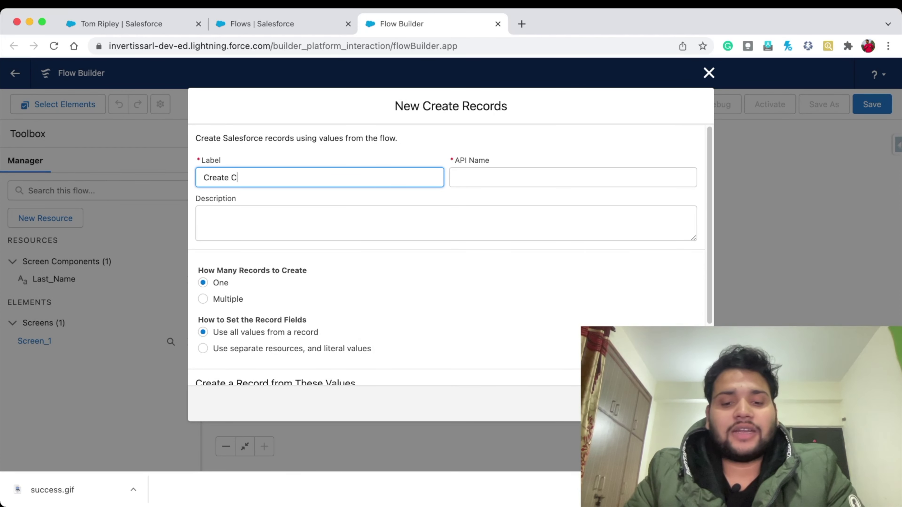
text(ontact)
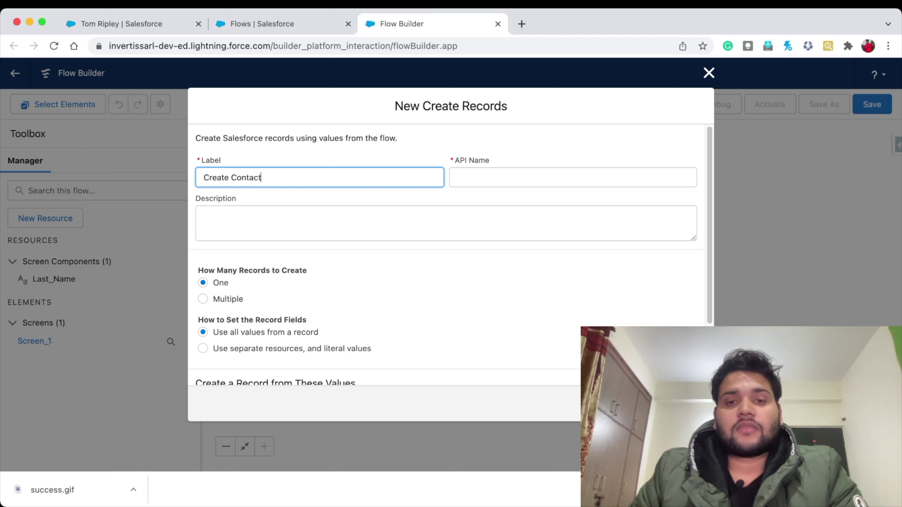
click(502, 177)
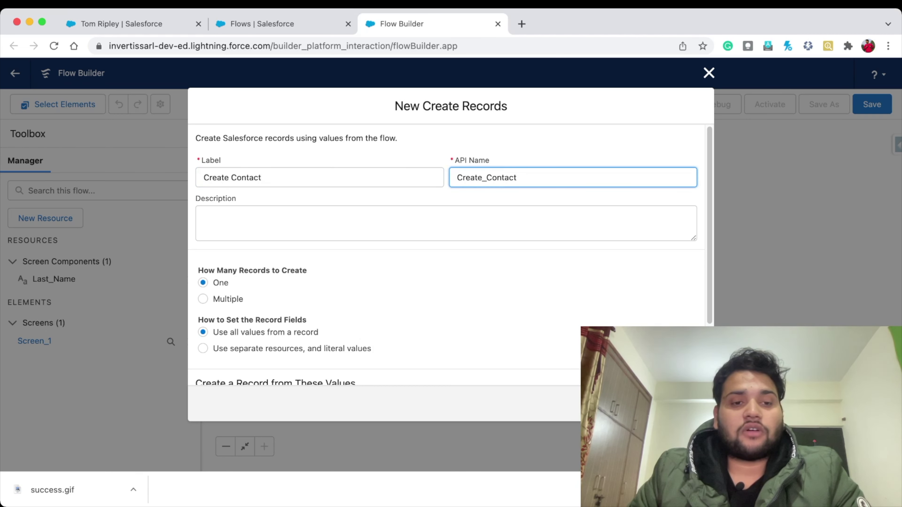
Set the record fields to use separate resources and literal values, and choose Contact as the object.
click(203, 348)
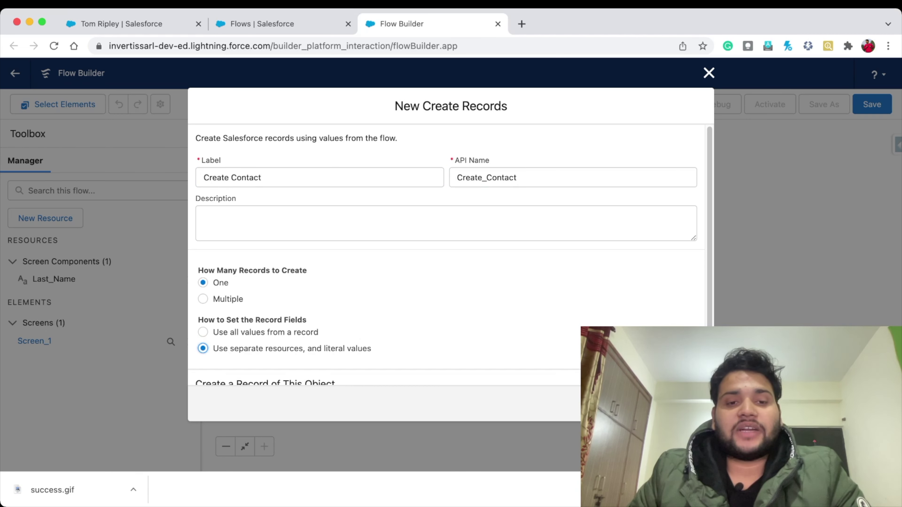
scroll(248, 319, down, 2)
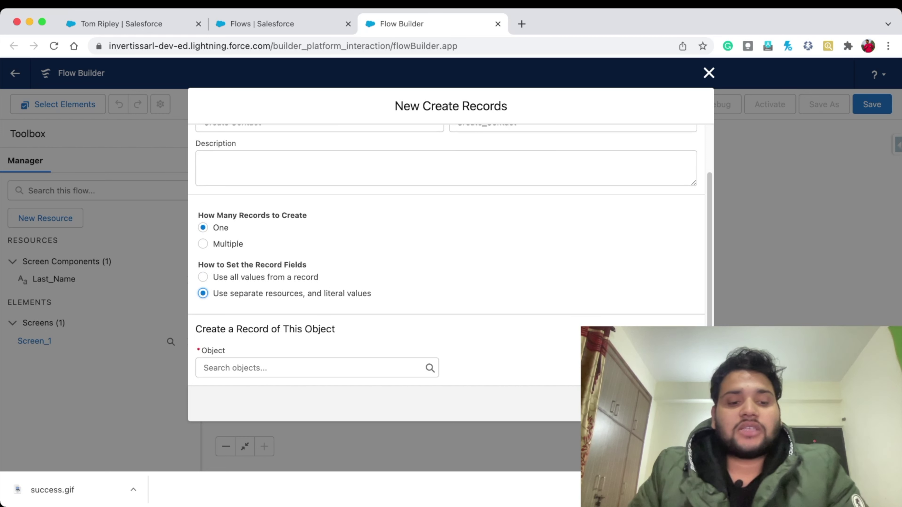
click(221, 368)
text(conract)
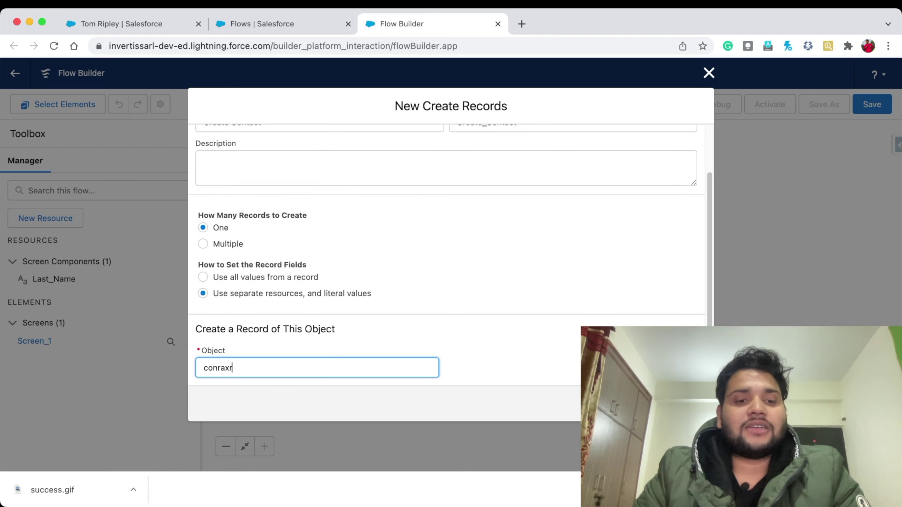
key(BackSpace)
key(BackSpace)
key(BackSpace)
key(BackSpace)
text(tact)
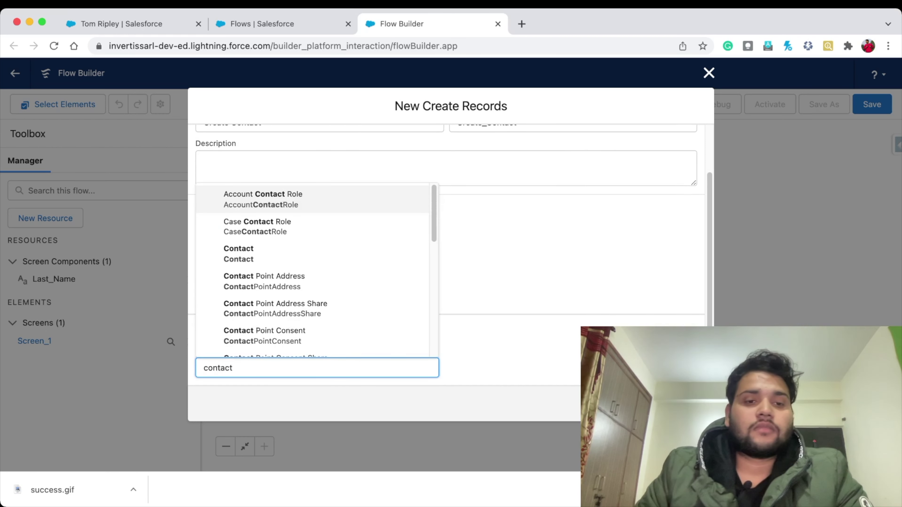
click(253, 254)
scroll(253, 245, down, 3)
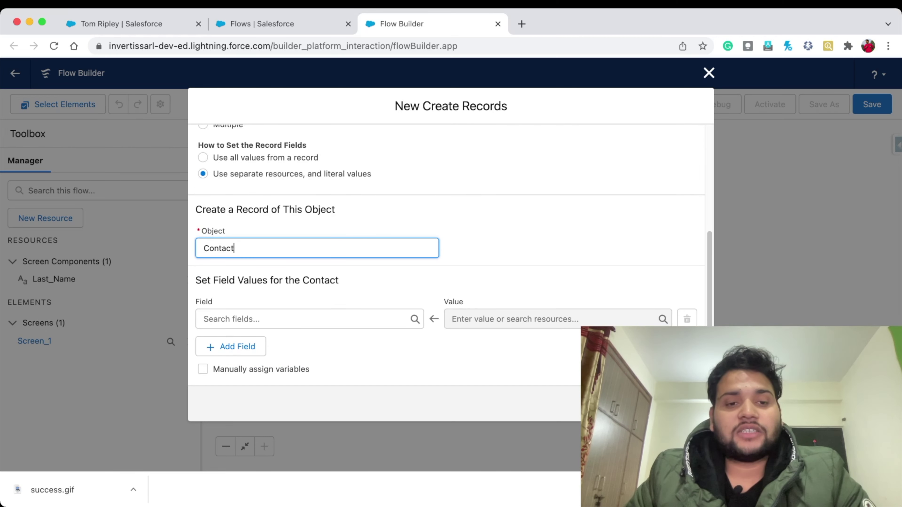
Assign the Last_Name screen component to the contact's LastName field and finish the Create Records element.
click(231, 318)
text(last)
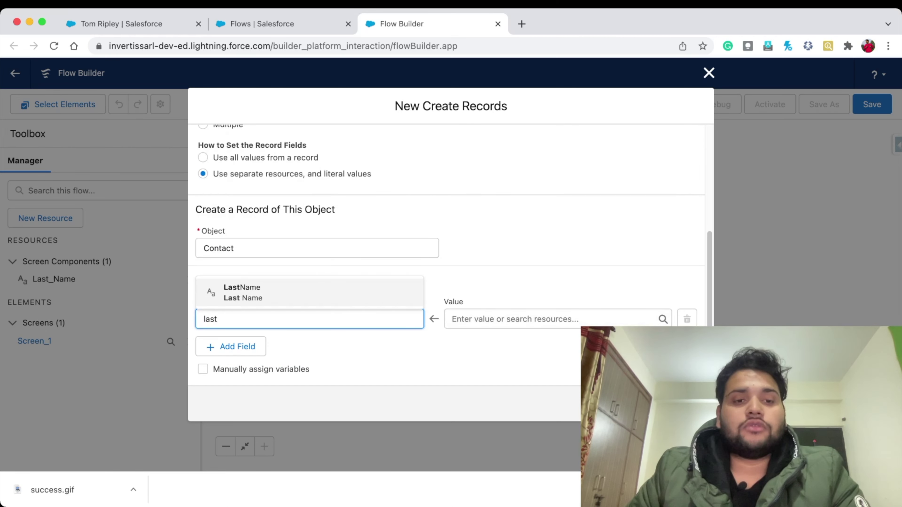
key(Return)
click(515, 319)
text(last)
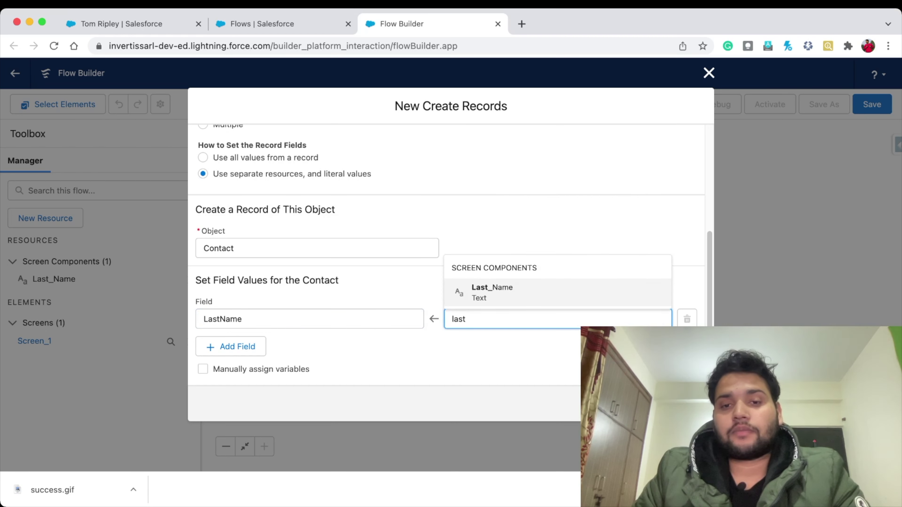
key(Return)
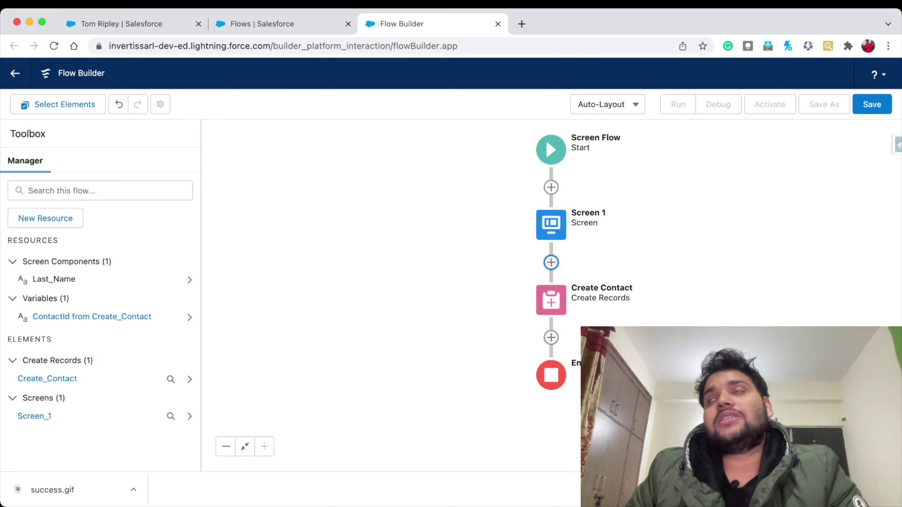
Add a new screen after the Create Contact element and place a Display Image component on it.
click(551, 338)
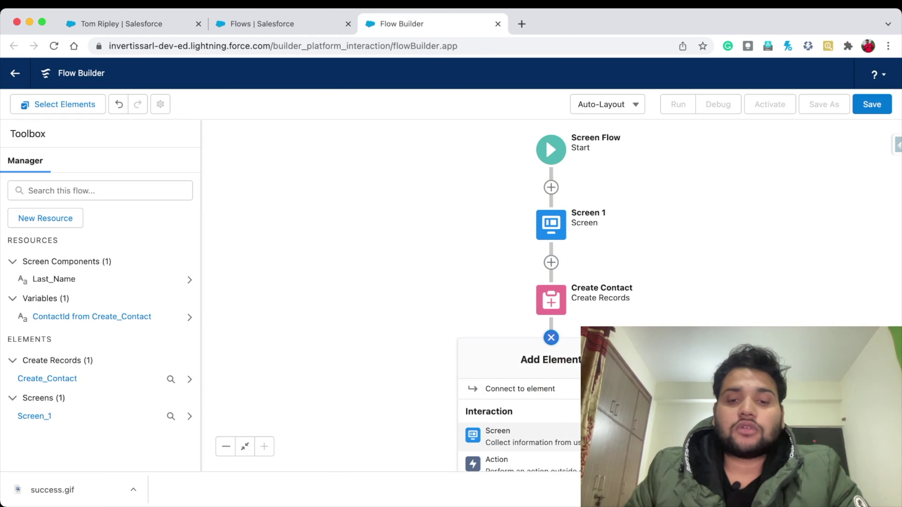
click(497, 436)
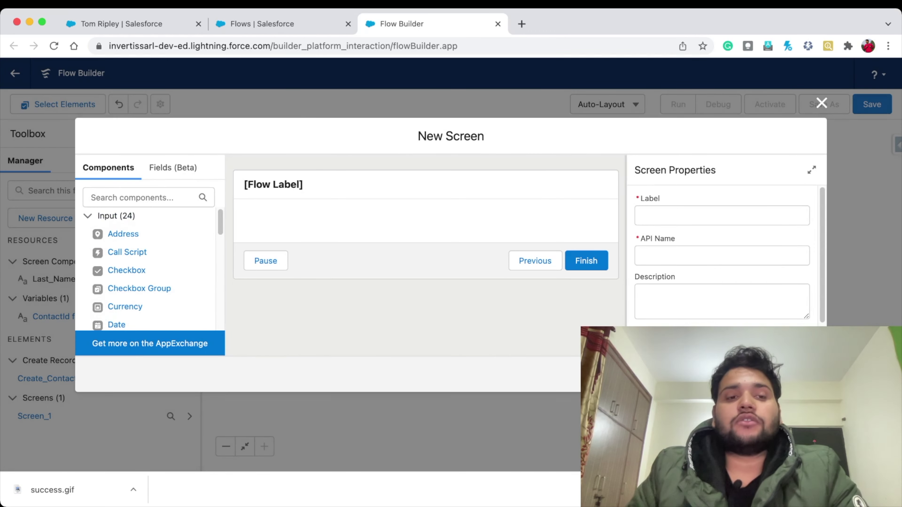
click(131, 197)
text(disp)
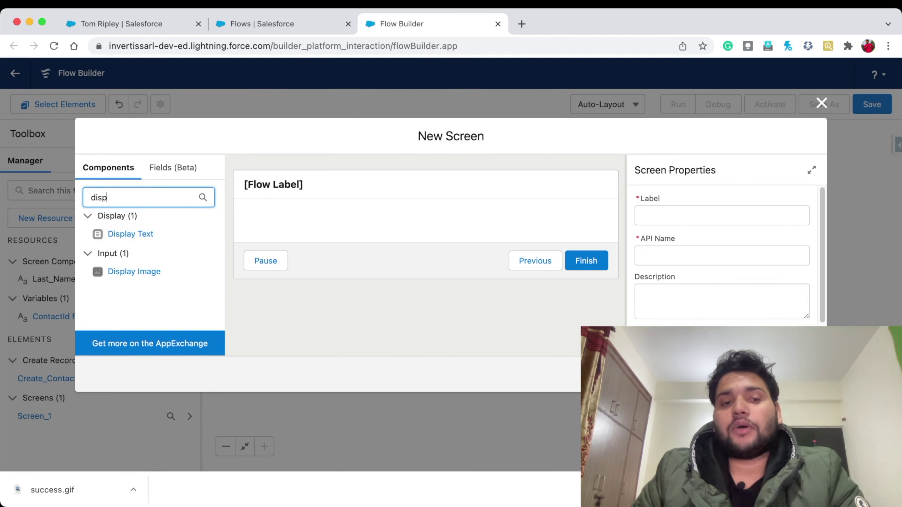
drag(134, 272, 426, 225)
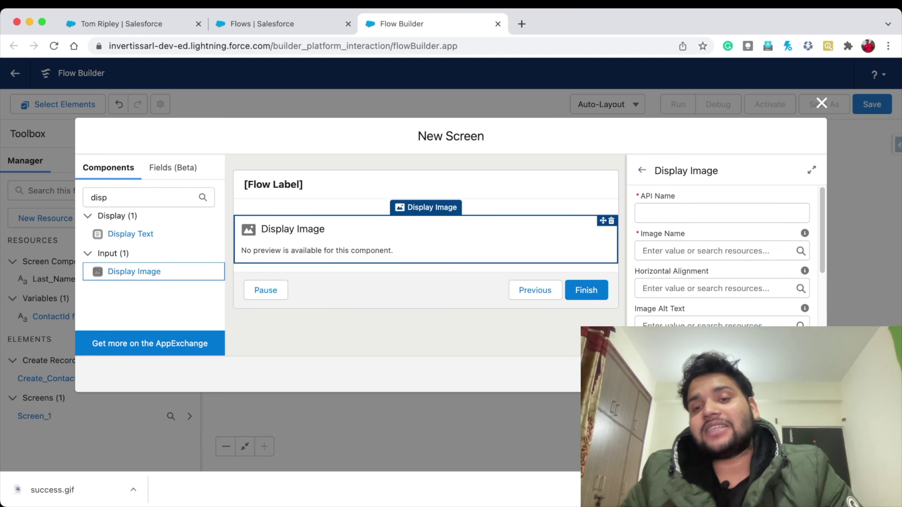
Set the Display Image component's API name to myImage.
click(721, 213)
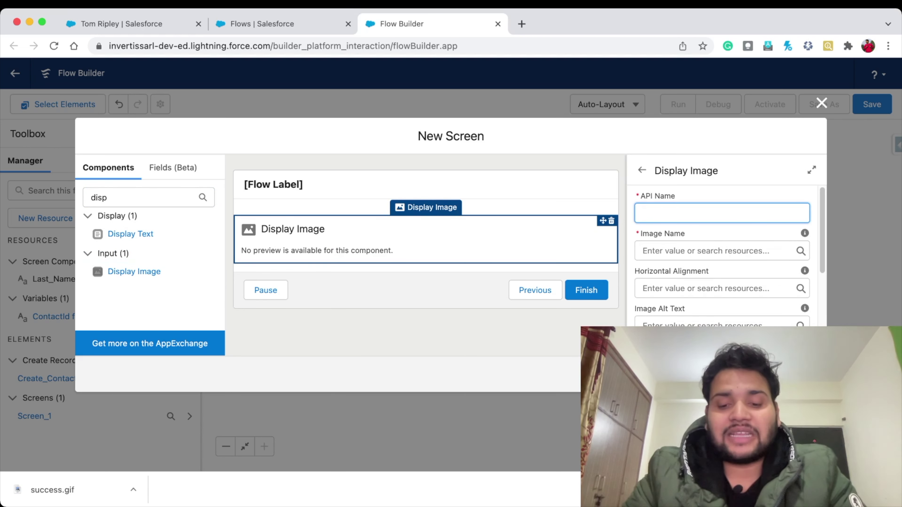
text(m)
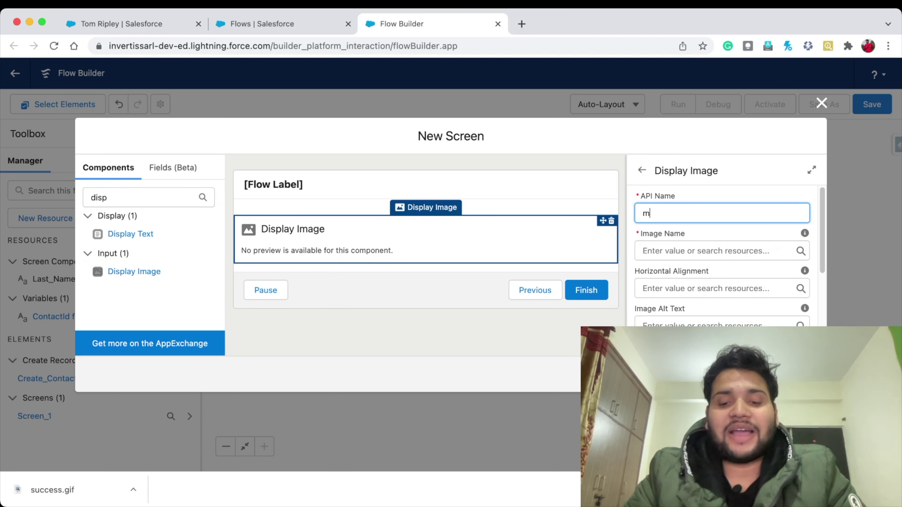
text(yImage)
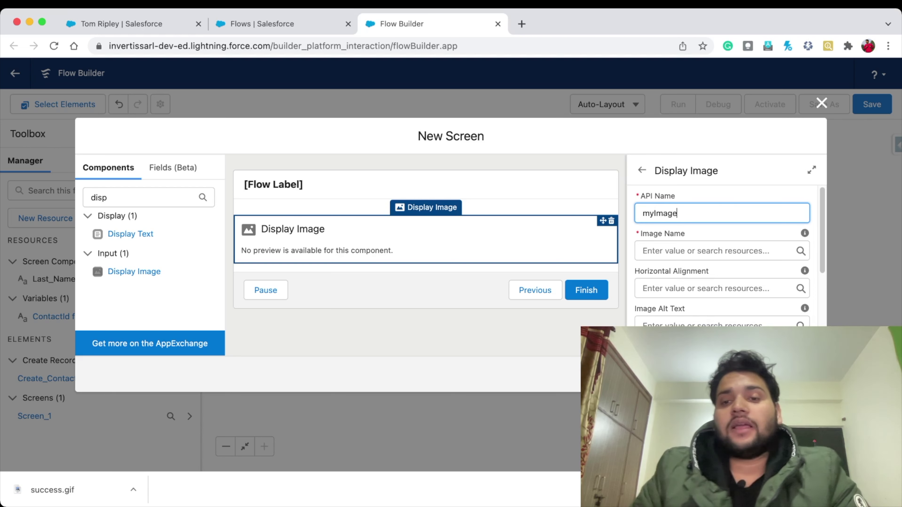
Switch to the Salesforce Setup page, search the setup options for "static" and open Static Resources.
click(722, 250)
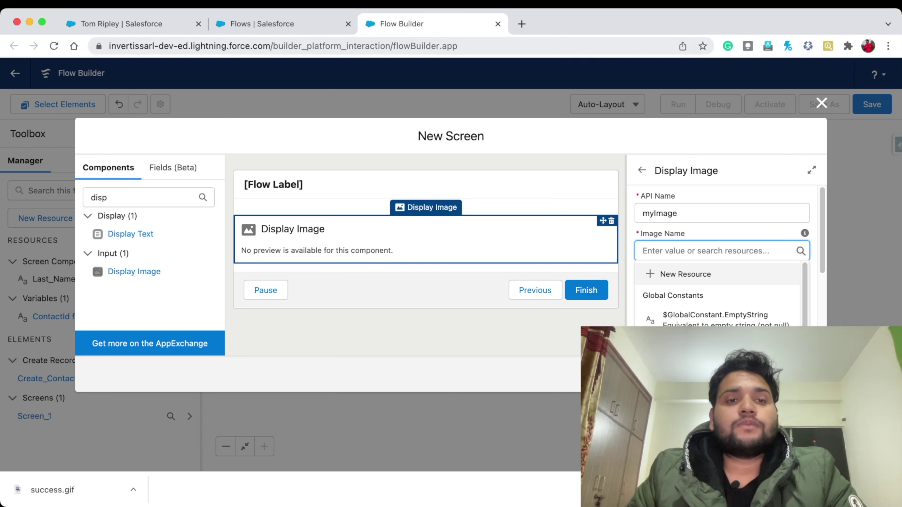
click(262, 24)
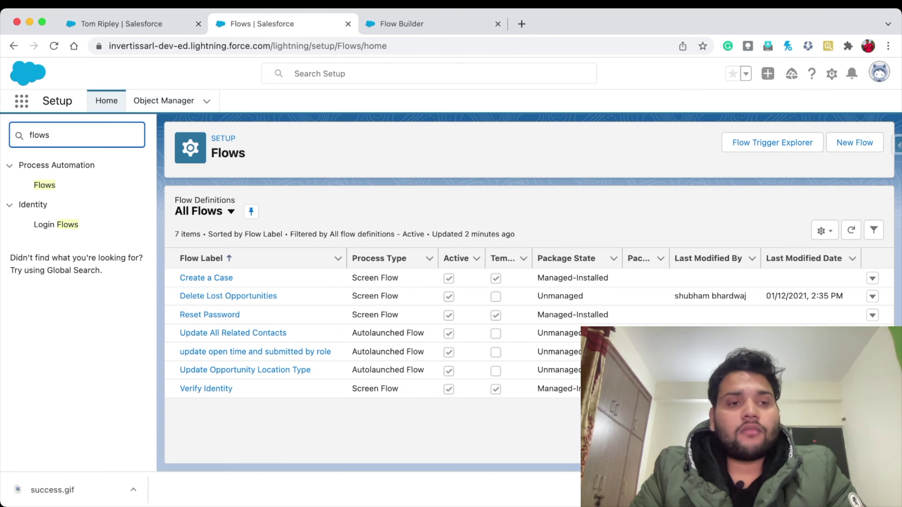
key(BackSpace)
key(BackSpace)
key(BackSpace)
key(BackSpace)
key(BackSpace)
text(stat)
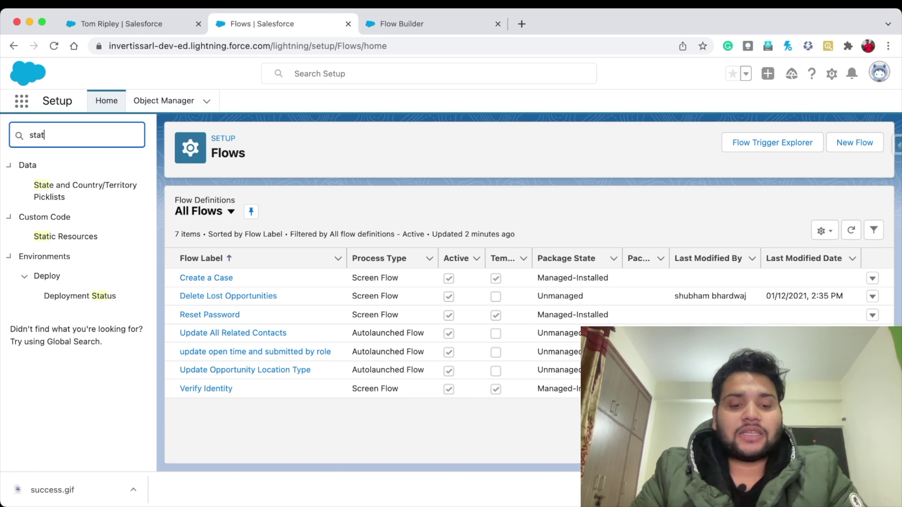
text(ic)
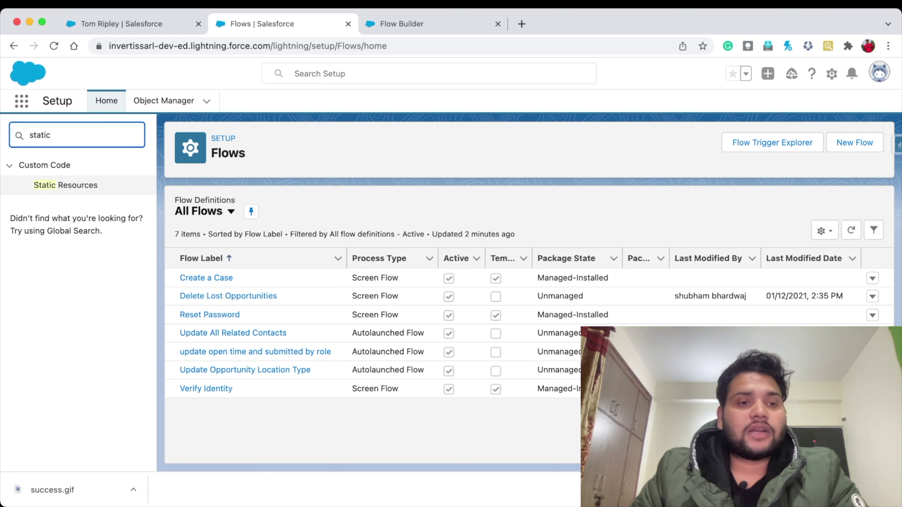
click(66, 185)
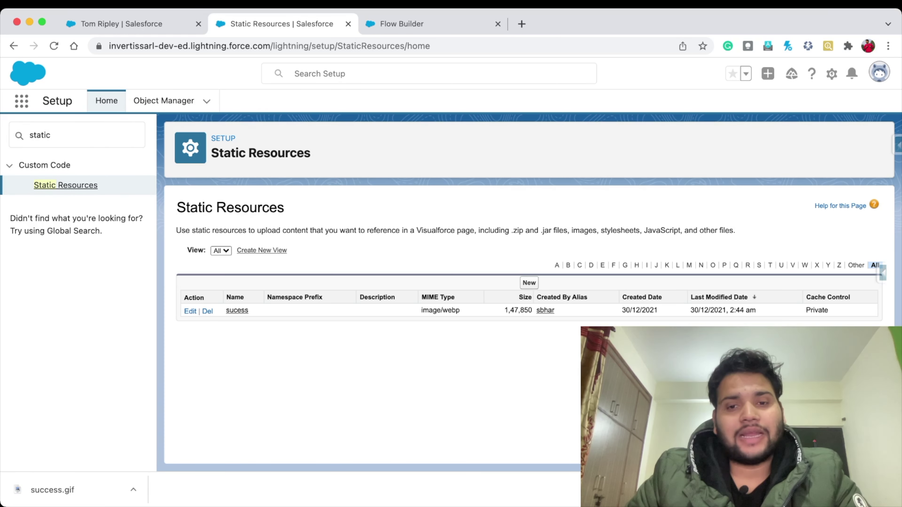
Create a static resource named success, upload the success.gif file to it and save it.
click(529, 283)
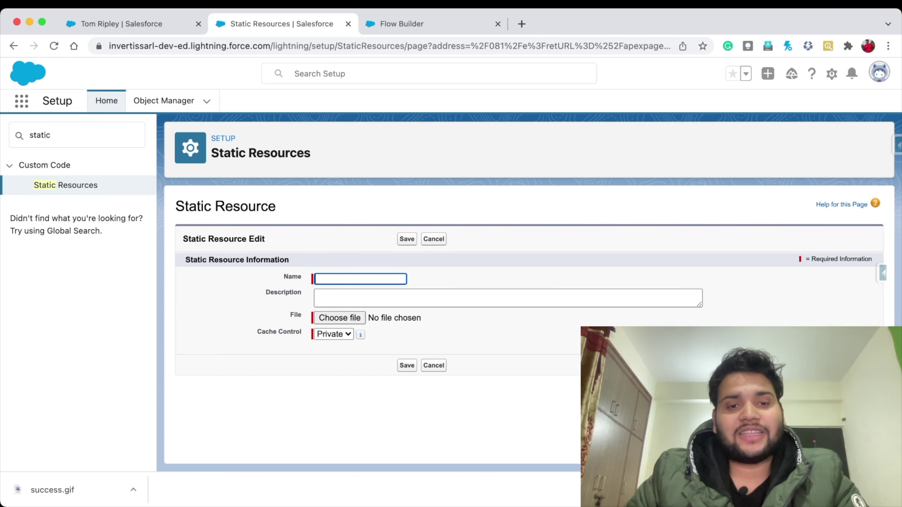
text(success)
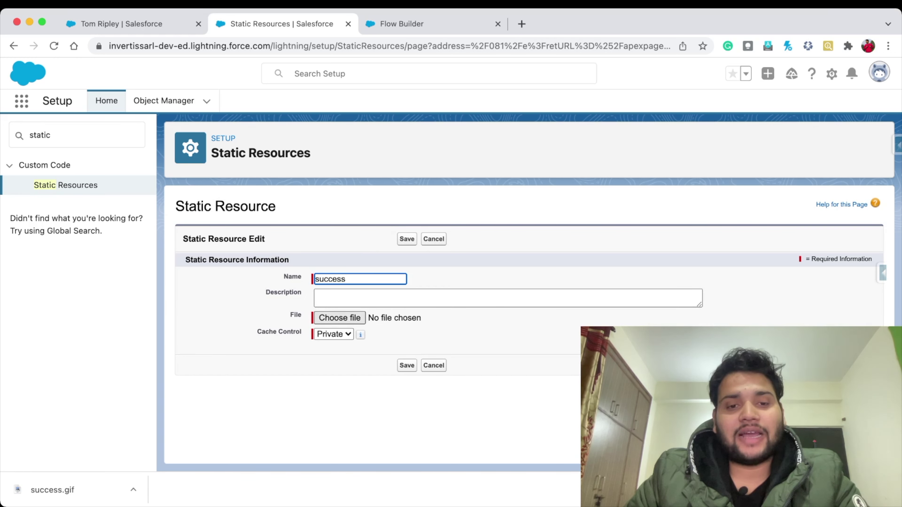
click(339, 318)
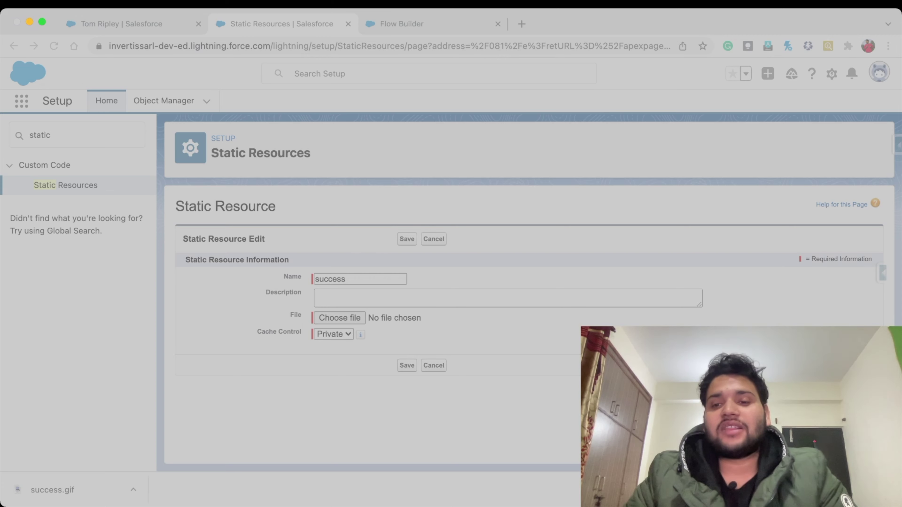
key(Return)
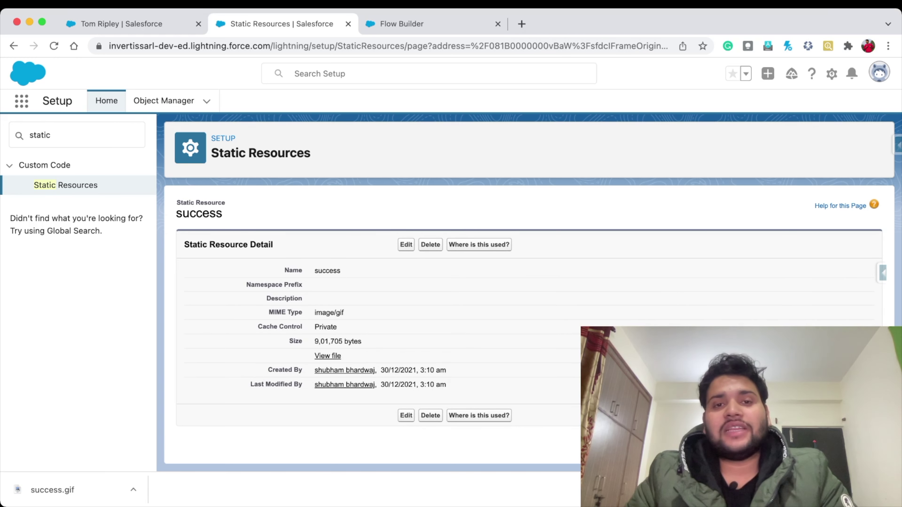
Return to Flow Builder and set the Display Image component's image name to success.
click(402, 24)
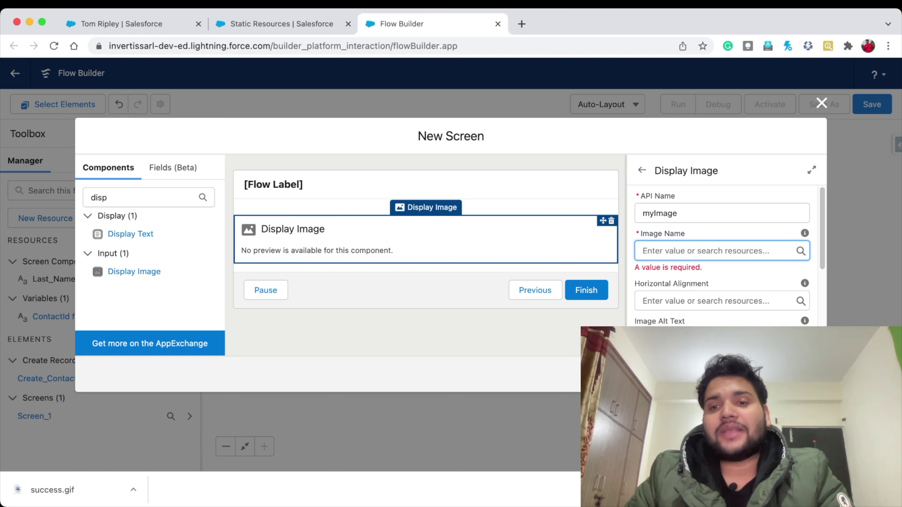
text(success)
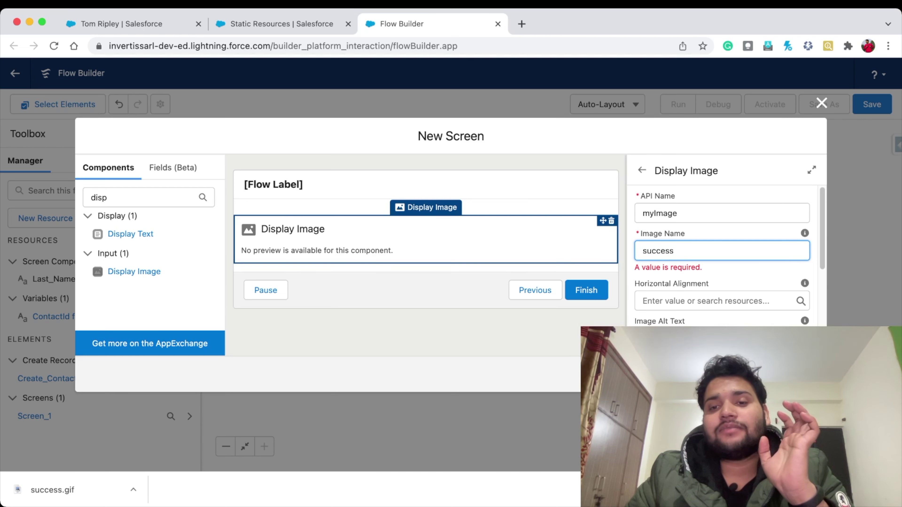
click(425, 277)
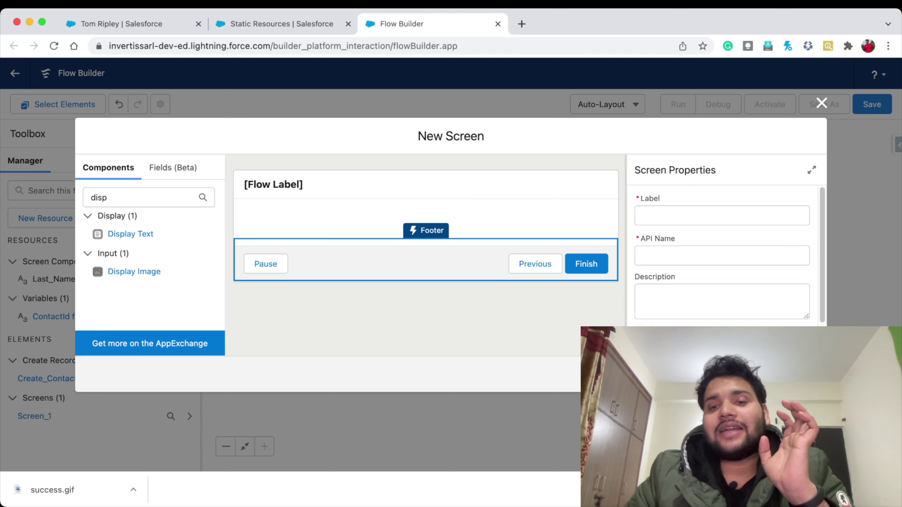
click(425, 226)
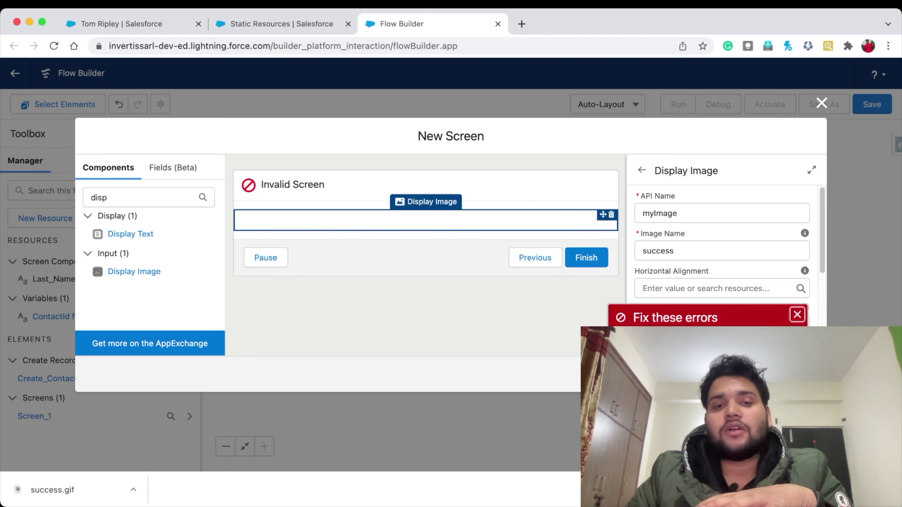
Label the new screen Screen2, accept the matching API name and finish the screen element.
click(426, 185)
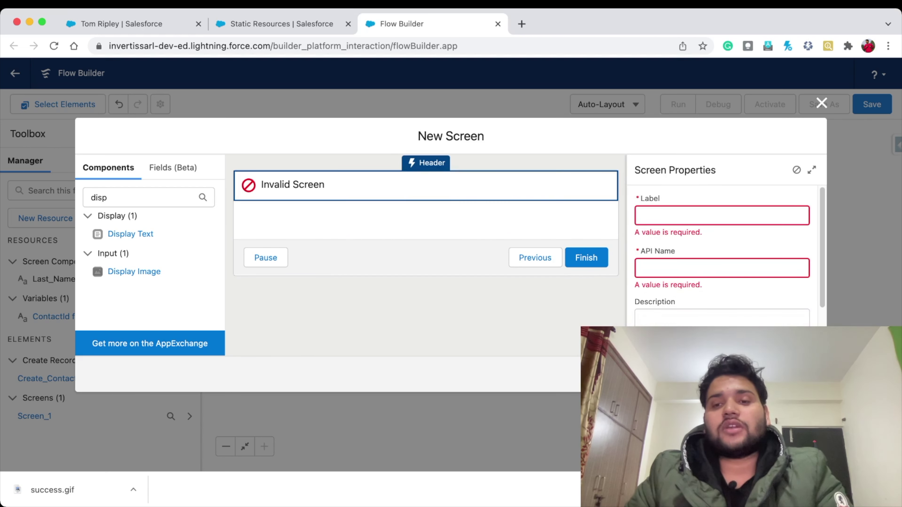
click(721, 215)
text(Scre)
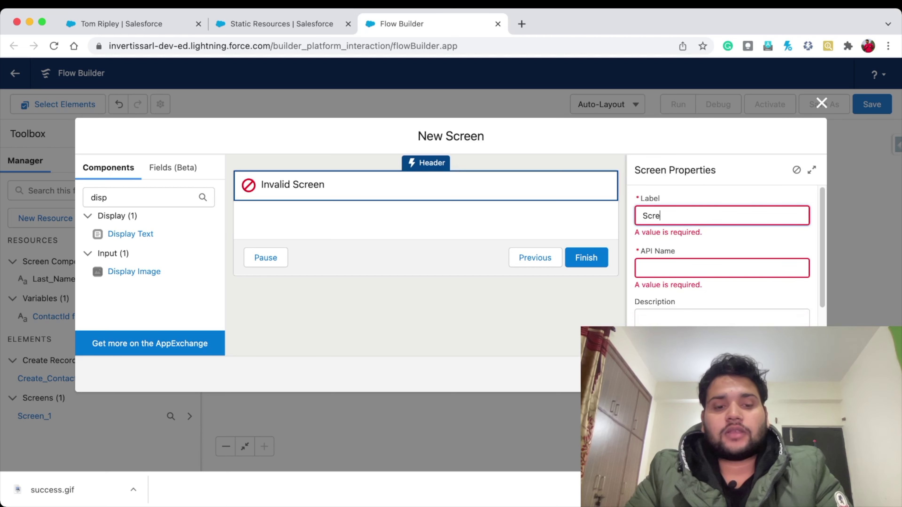
text(en2)
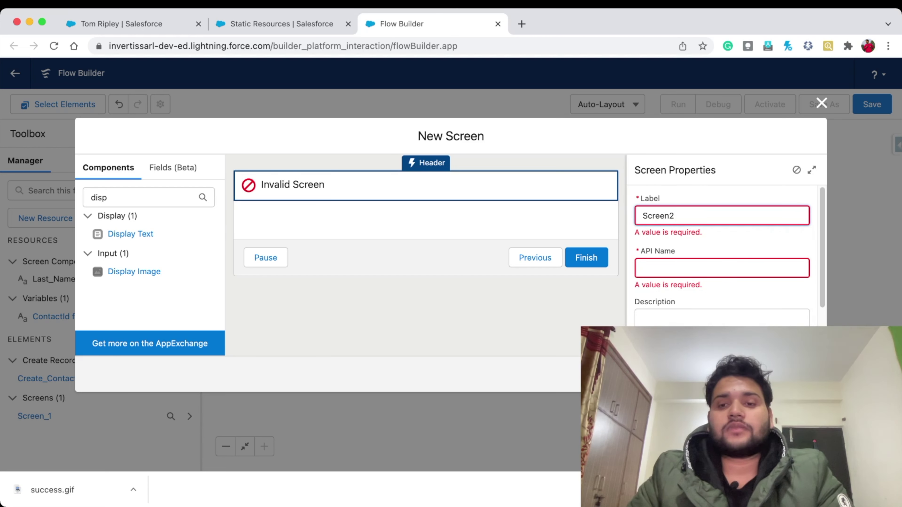
key(Tab)
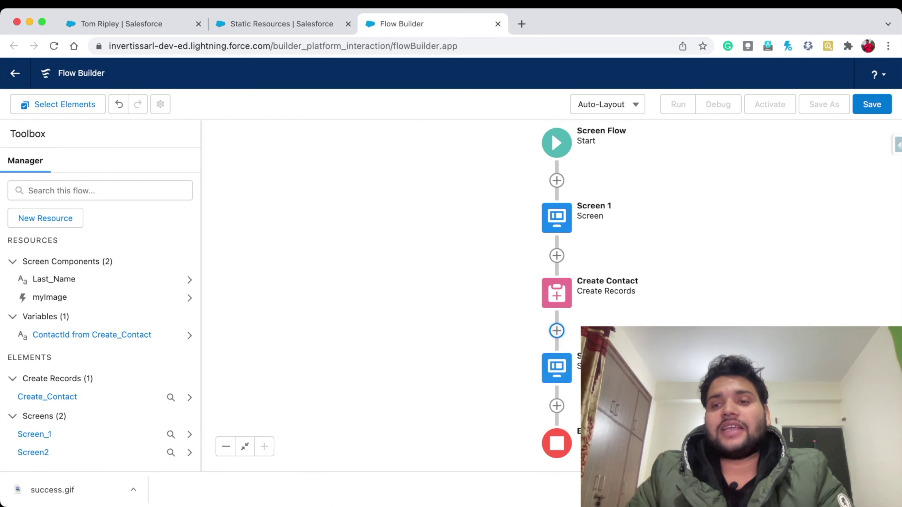
Save the flow with the label Create Contact and the API name Create_Contact.
click(872, 104)
text(C)
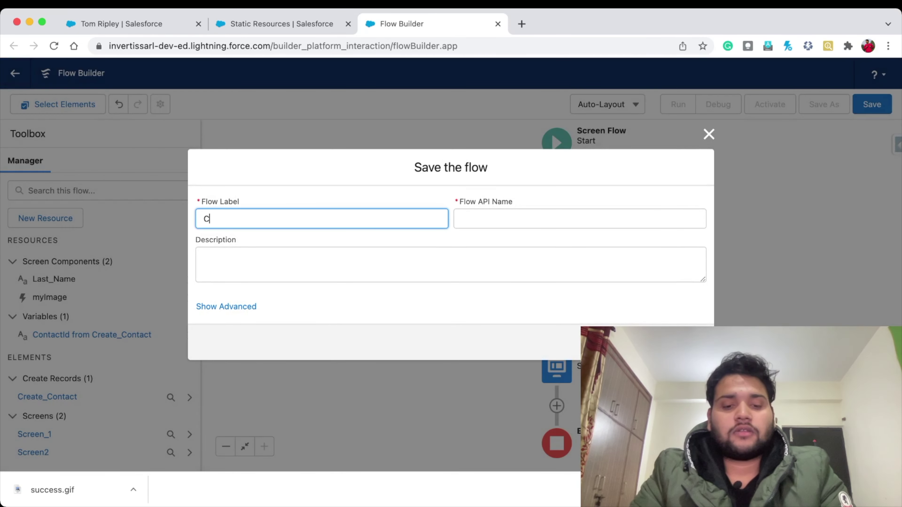
text(reate Contcat)
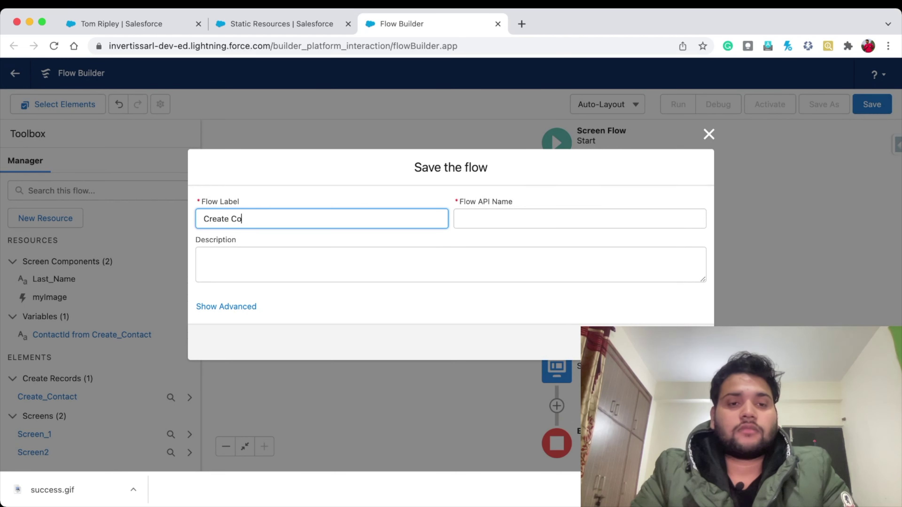
key(BackSpace)
key(BackSpace)
key(BackSpace)
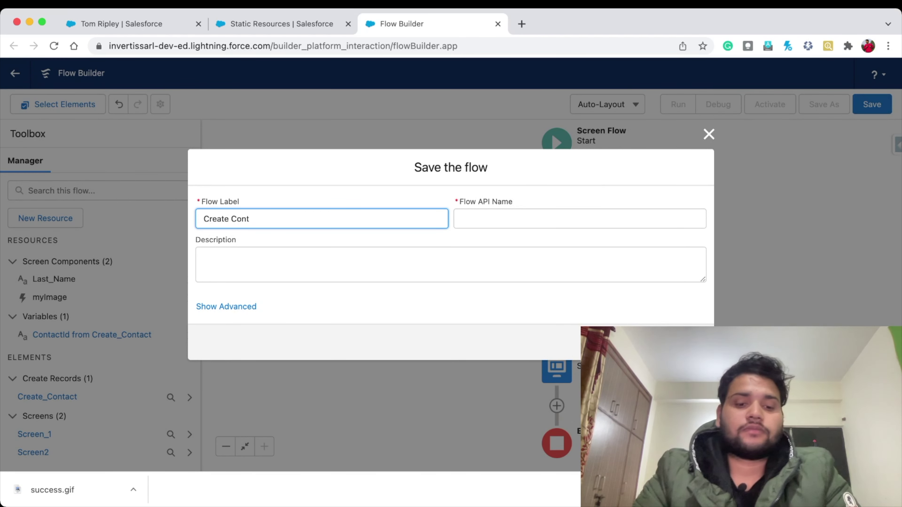
text(act)
key(Tab)
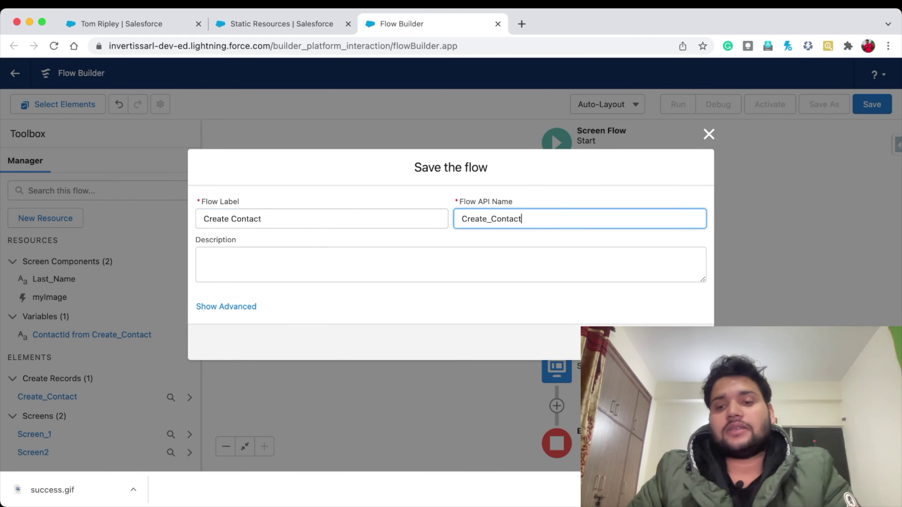
key(Return)
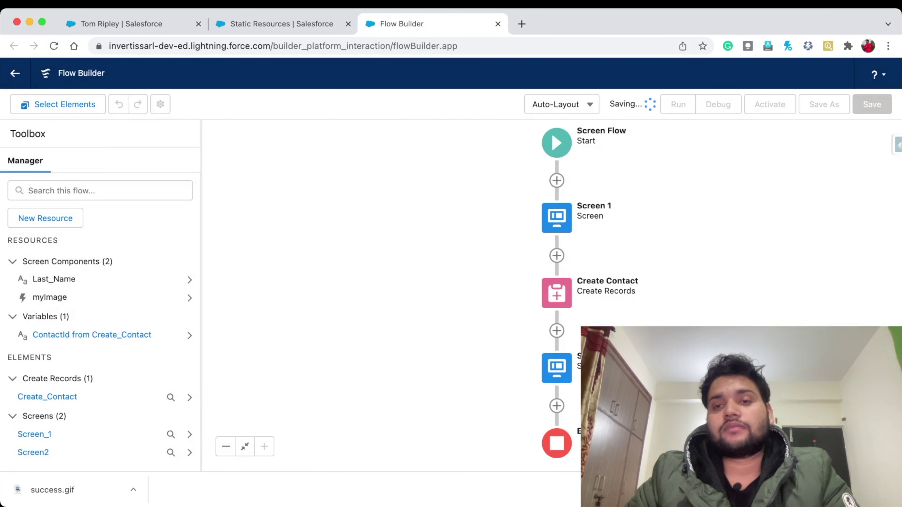
Debug the flow with the default options, enter the contact's last name and continue to the next screen.
click(718, 104)
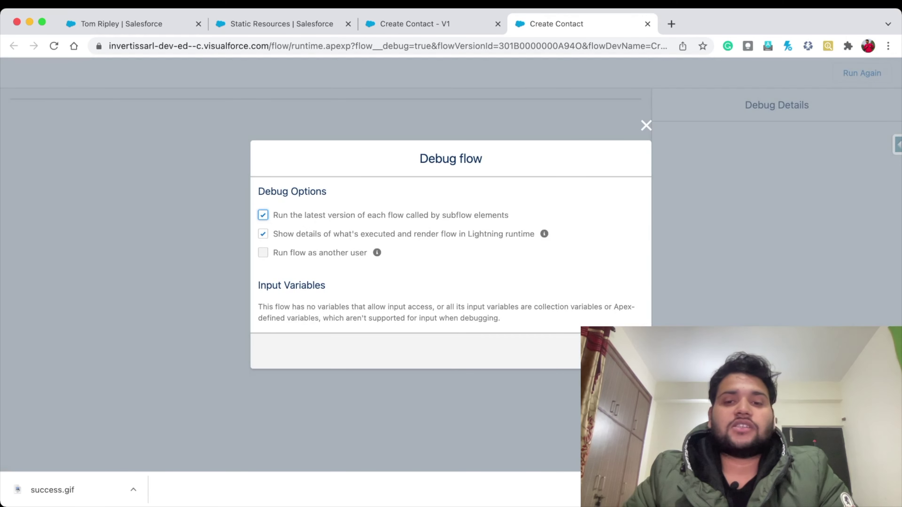
key(Return)
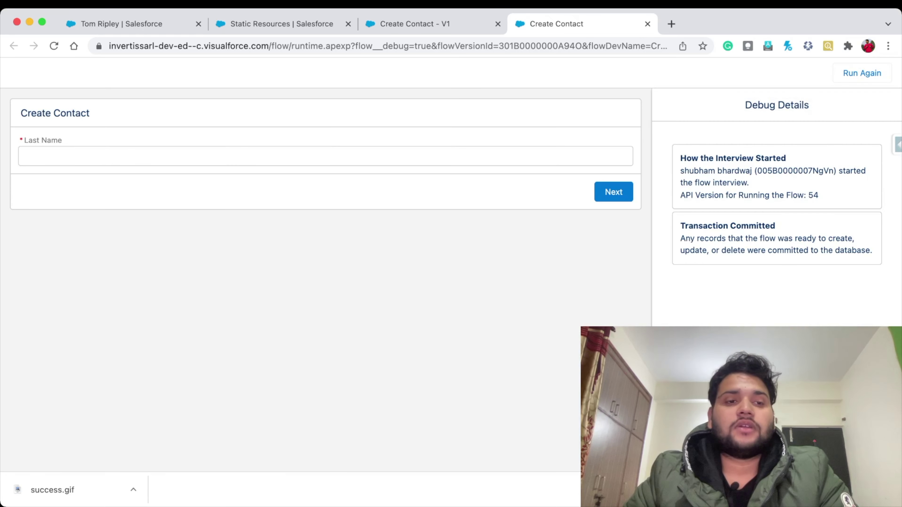
click(27, 156)
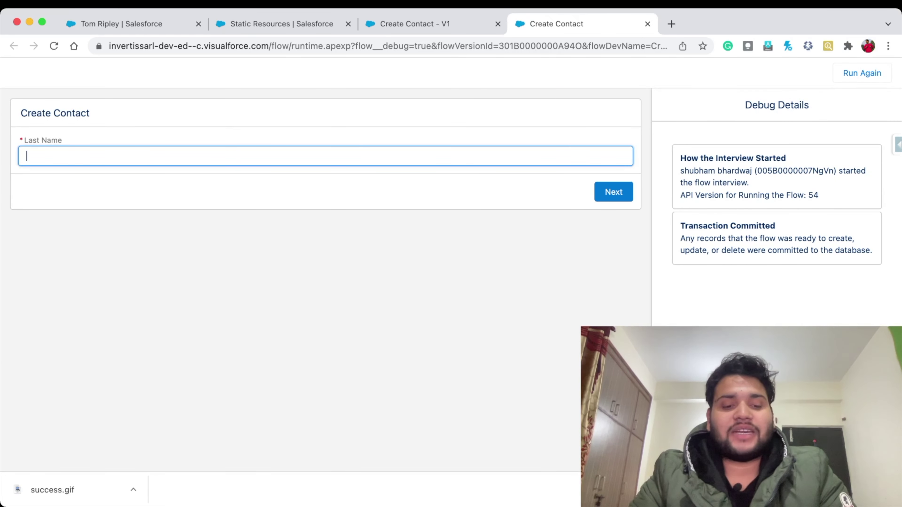
text(Bhard)
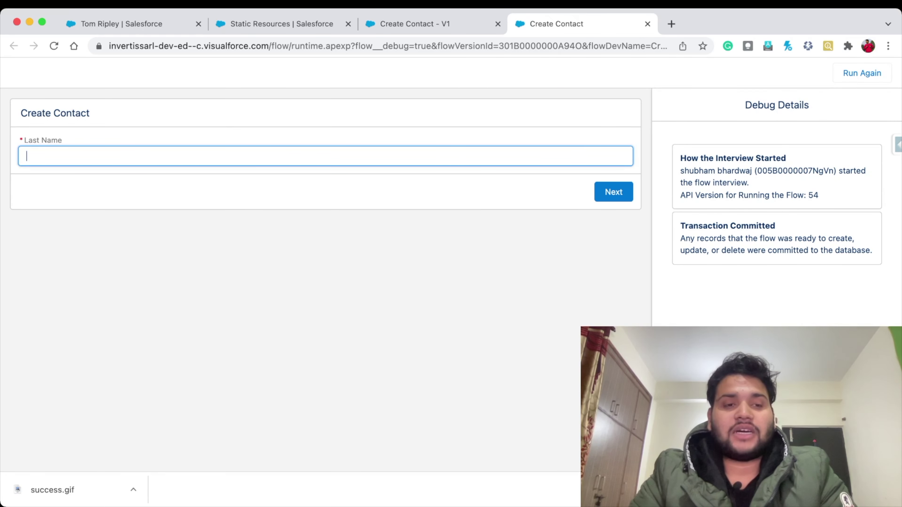
text(waj)
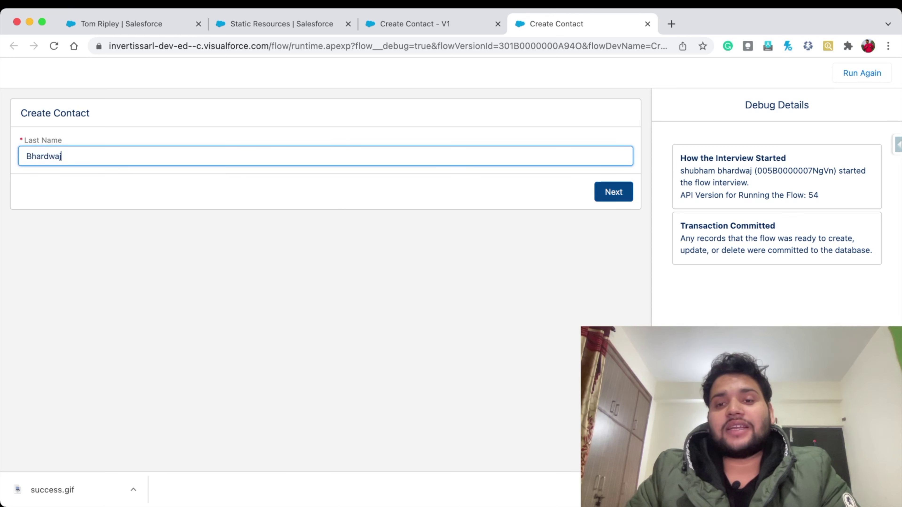
click(614, 192)
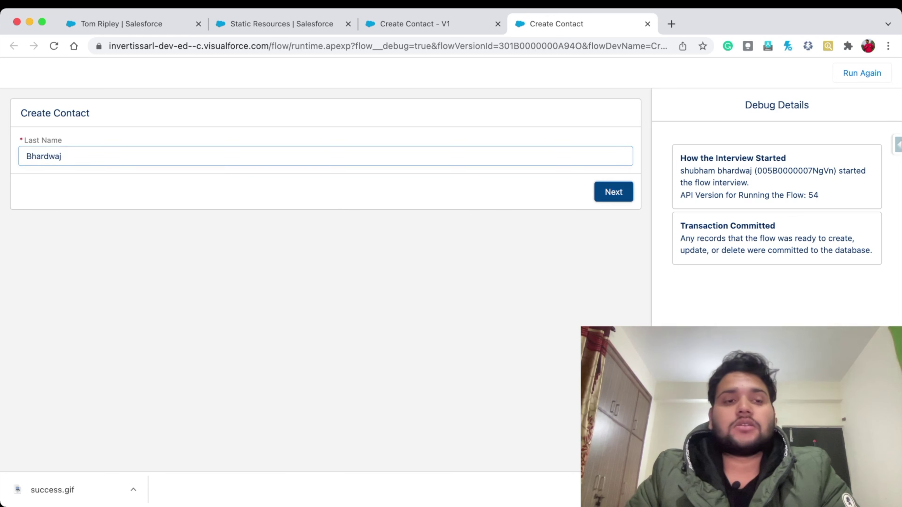